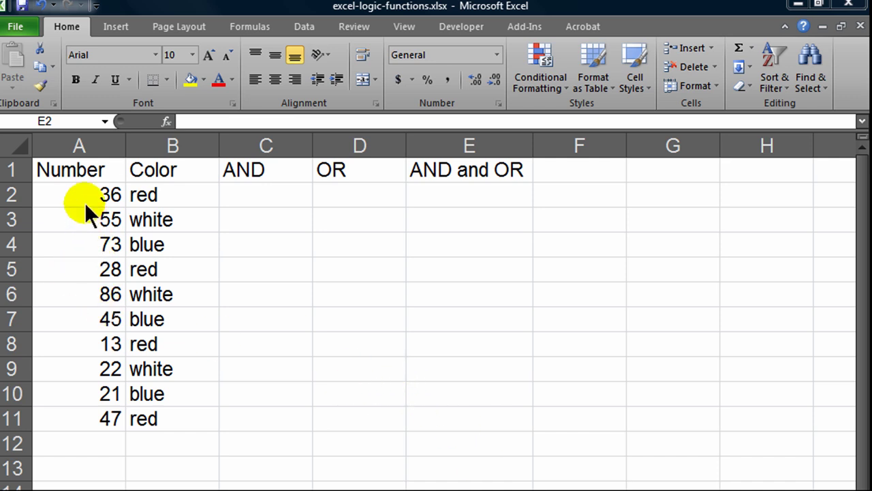
{"action": "left_click_drag", "start_coordinate": [85, 198], "coordinate": [93, 422]}
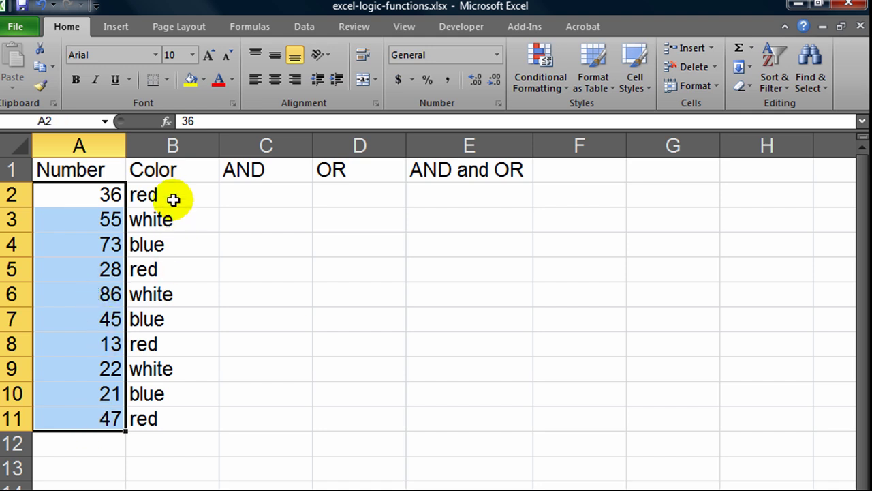
{"action": "left_click_drag", "start_coordinate": [173, 199], "coordinate": [175, 416]}
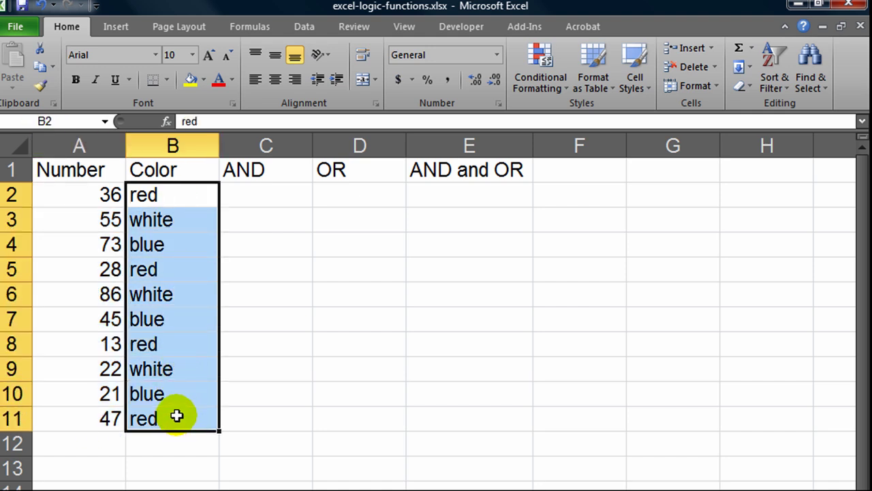
{"action": "left_click", "coordinate": [99, 200]}
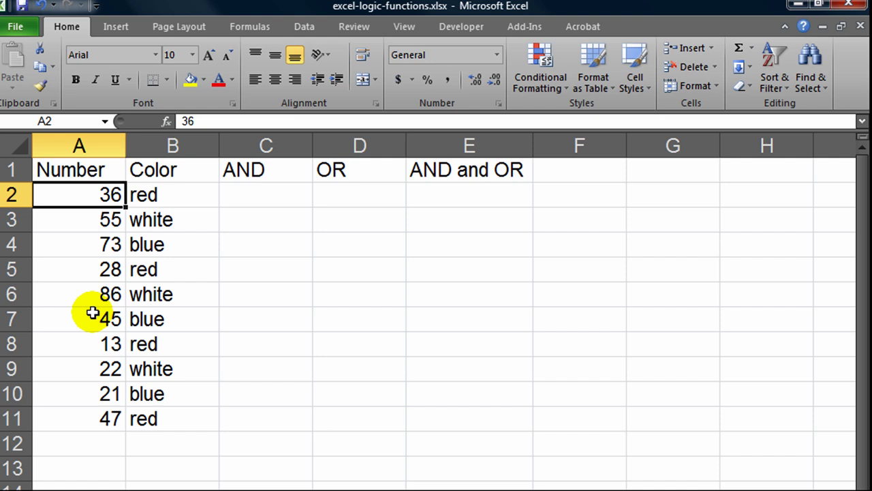
- Enter =AND(A2>50,B2="white") in C2 and fill the formula down the AND column for all data rows
{"action": "left_click", "coordinate": [276, 215]}
{"action": "left_click", "coordinate": [273, 201]}
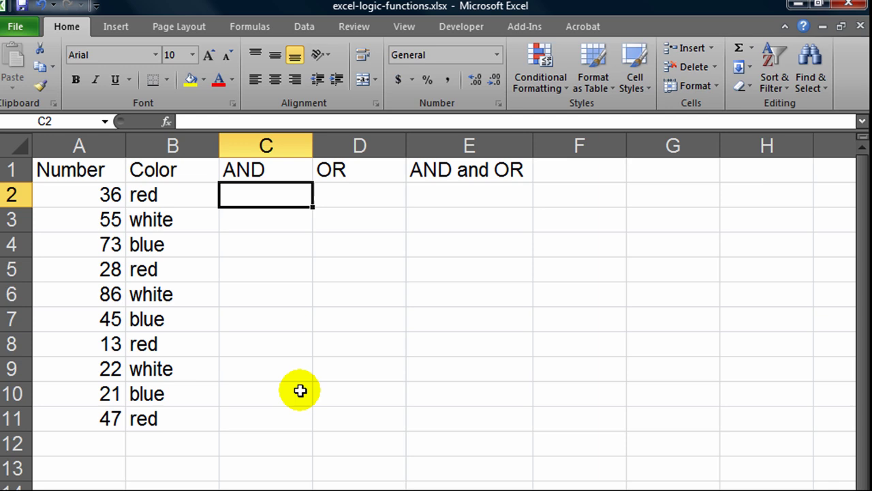
{"action": "type", "text": "="}
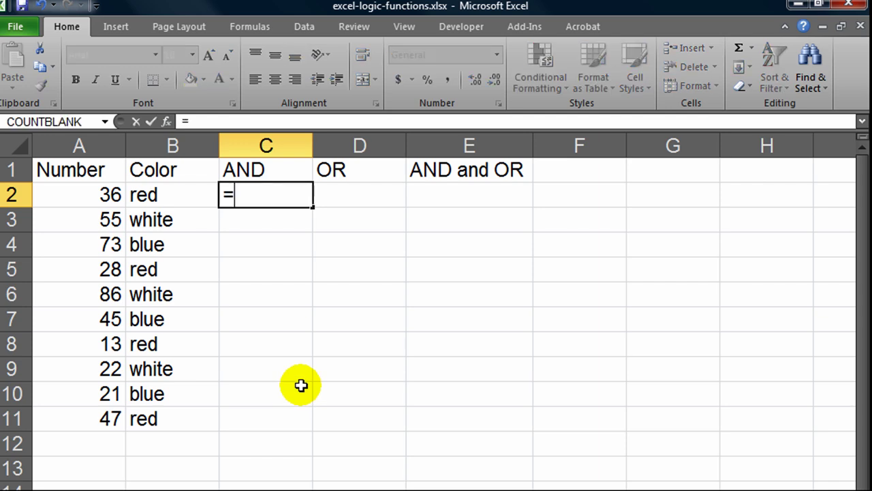
{"action": "type", "text": "and("}
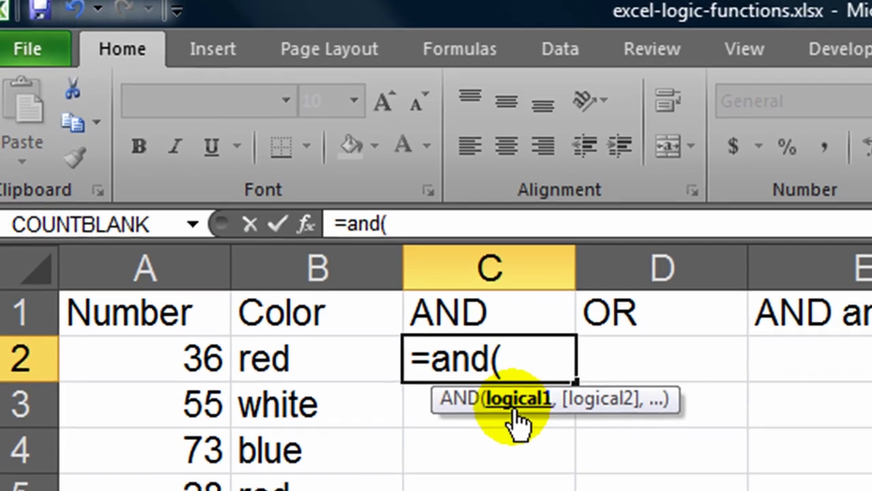
{"action": "left_click", "coordinate": [180, 361]}
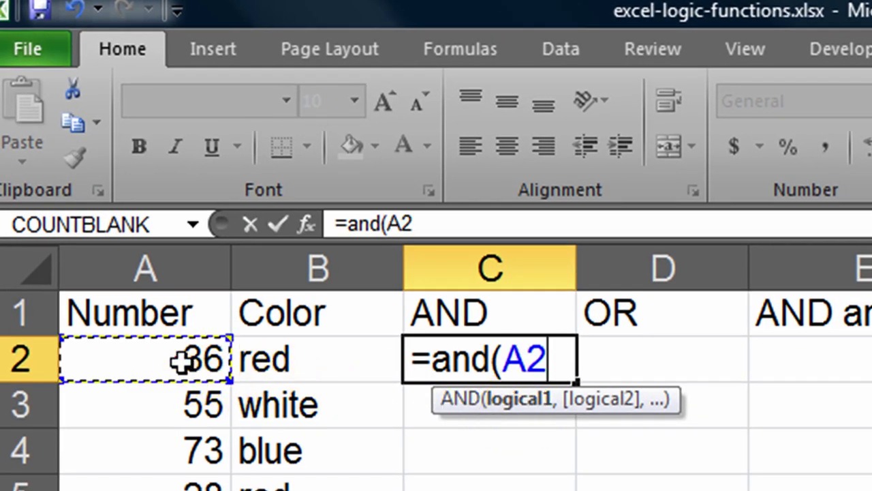
{"action": "type", "text": ">"}
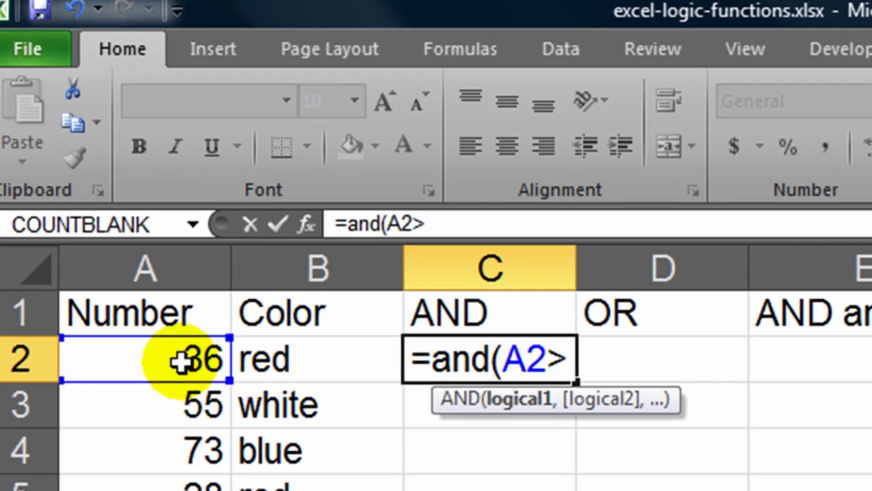
{"action": "type", "text": "50,"}
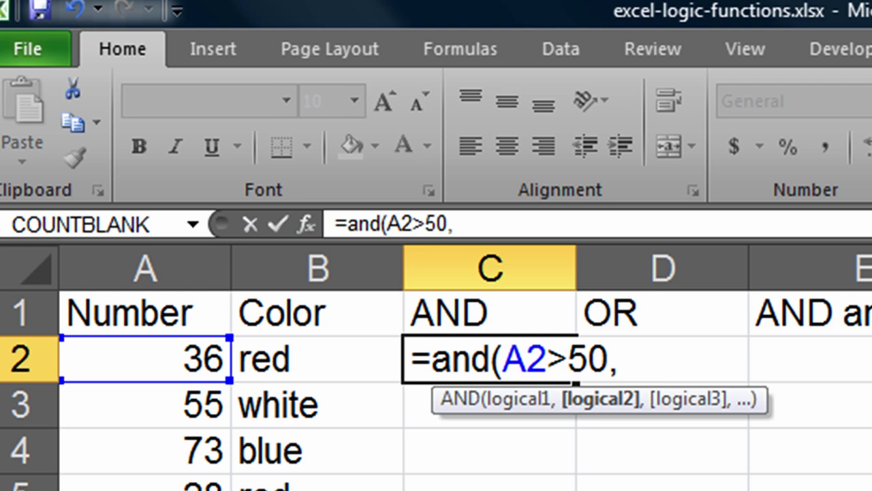
{"action": "left_click", "coordinate": [349, 372]}
{"action": "type", "text": "="}
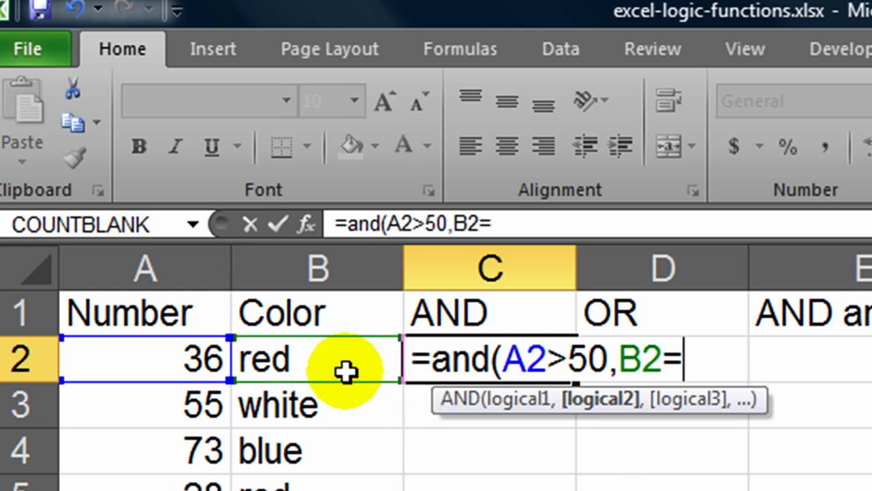
{"action": "type", "text": "\"whi"}
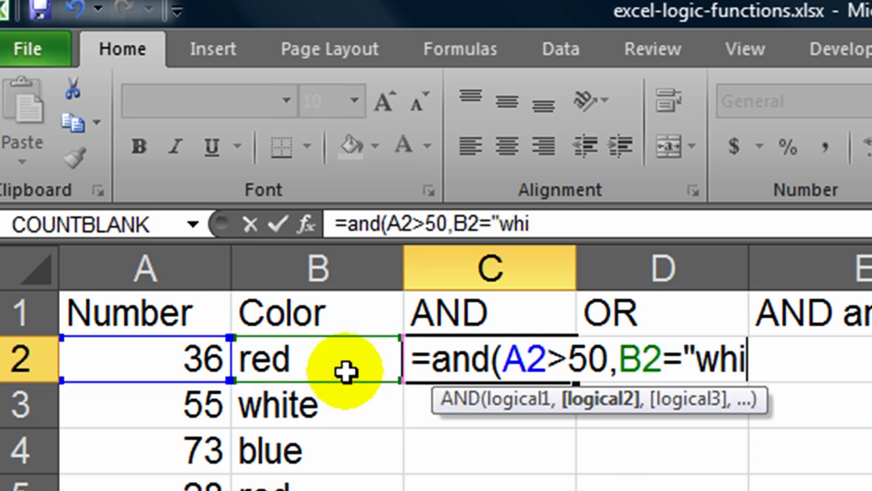
{"action": "type", "text": "te\")"}
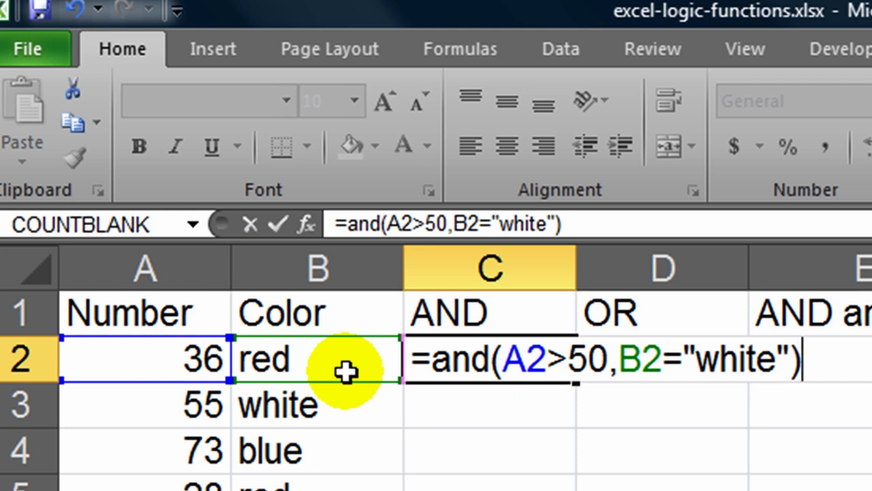
{"action": "key", "text": "Return"}
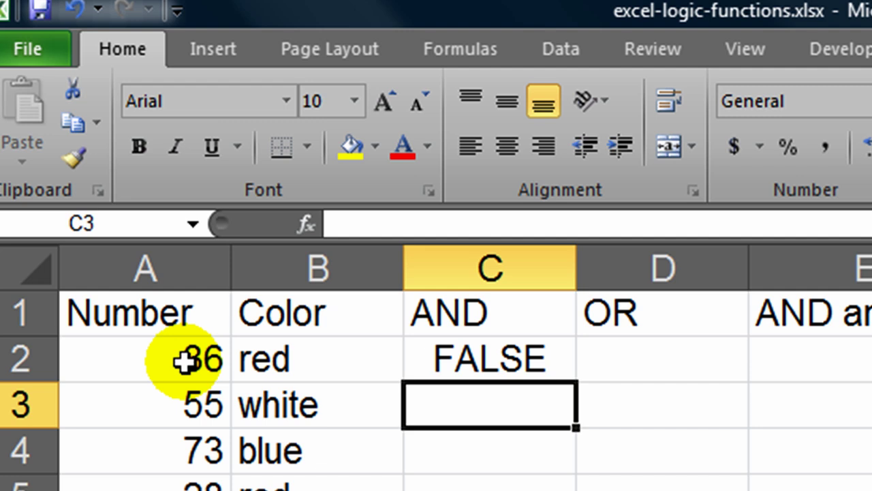
{"action": "left_click", "coordinate": [529, 365]}
{"action": "double_click", "coordinate": [577, 383]}
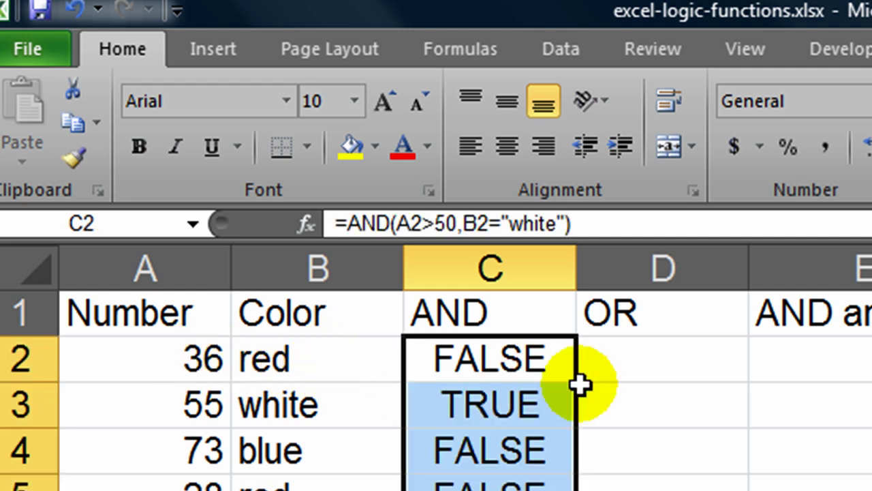
- Check the AND results in rows 3, 6 and 4 against their number and color, and inspect the formula in C4
{"action": "left_click", "coordinate": [502, 405]}
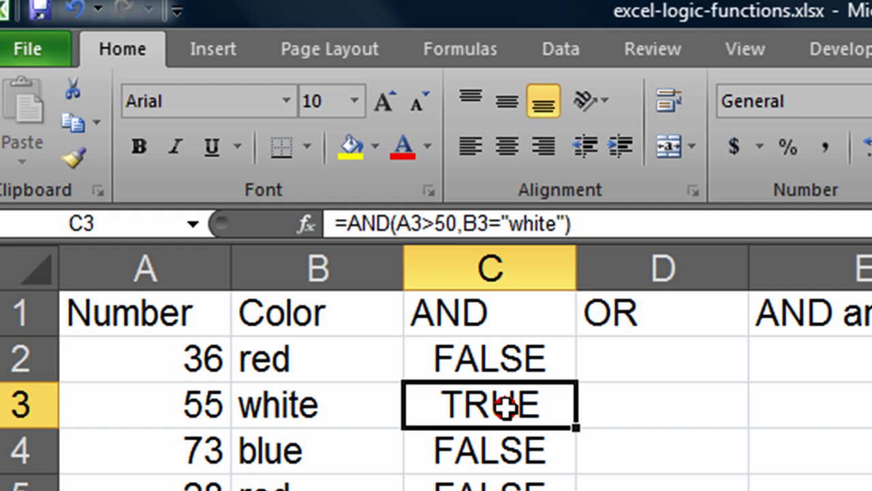
{"action": "left_click_drag", "start_coordinate": [187, 405], "coordinate": [491, 405]}
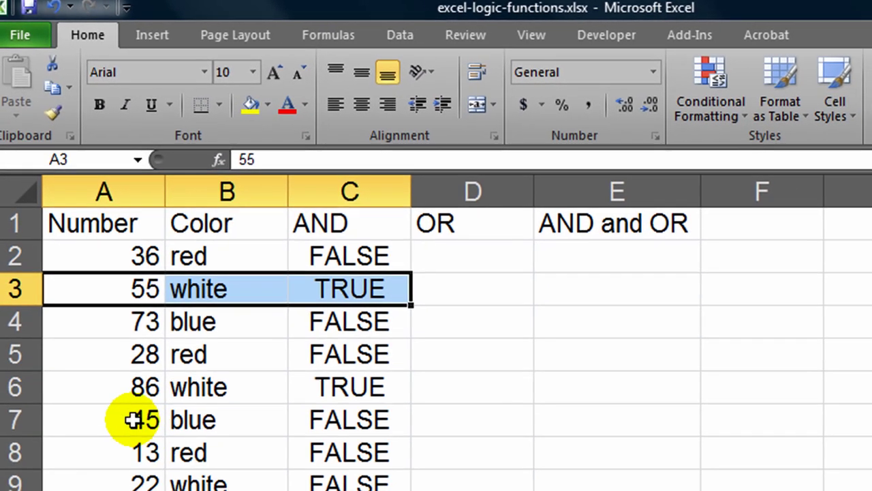
{"action": "left_click_drag", "start_coordinate": [127, 385], "coordinate": [308, 393]}
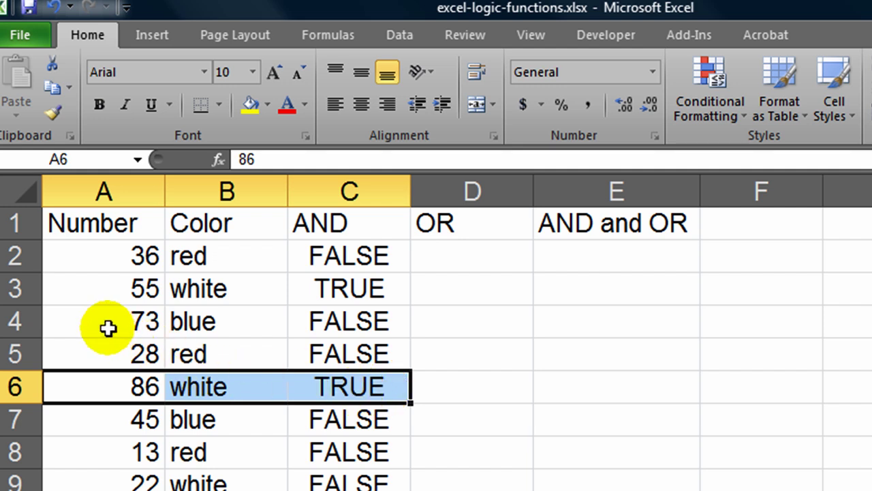
{"action": "left_click_drag", "start_coordinate": [107, 327], "coordinate": [376, 325]}
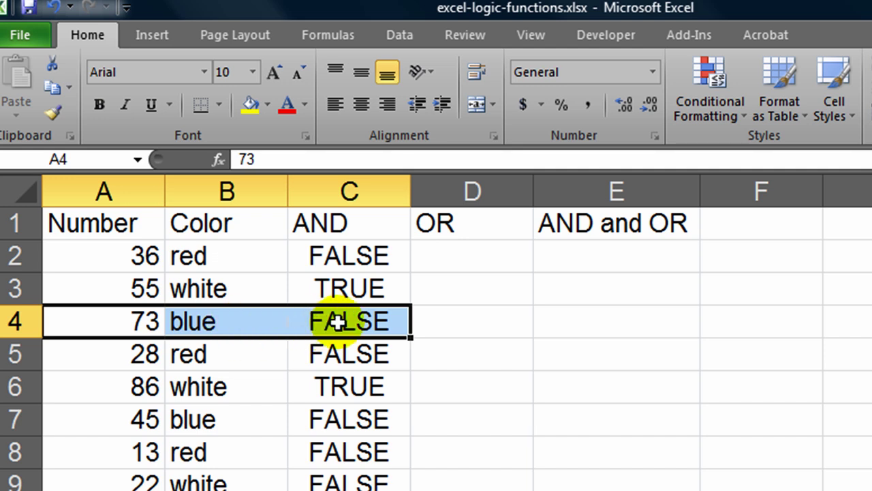
{"action": "double_click", "coordinate": [370, 321]}
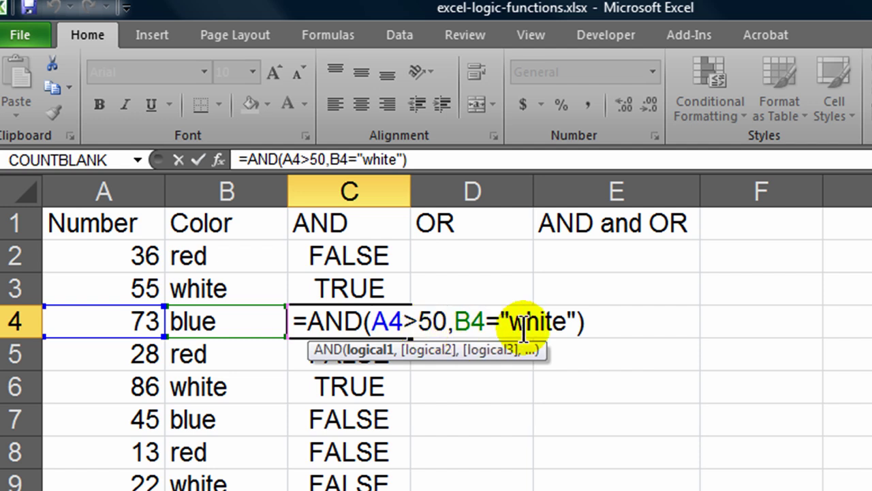
{"action": "key", "text": "Return"}
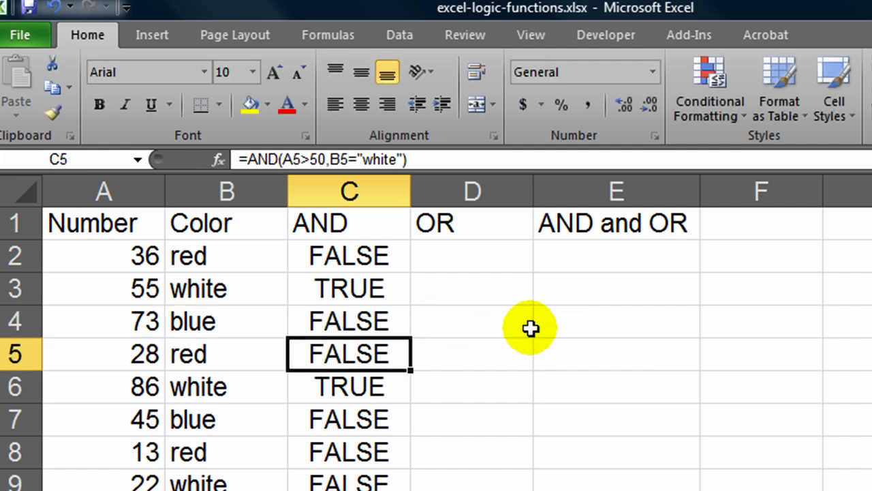
- Enter =OR(A2>50,B2="white") in D2 and fill the formula down the OR column for all data rows
{"action": "left_click", "coordinate": [500, 263]}
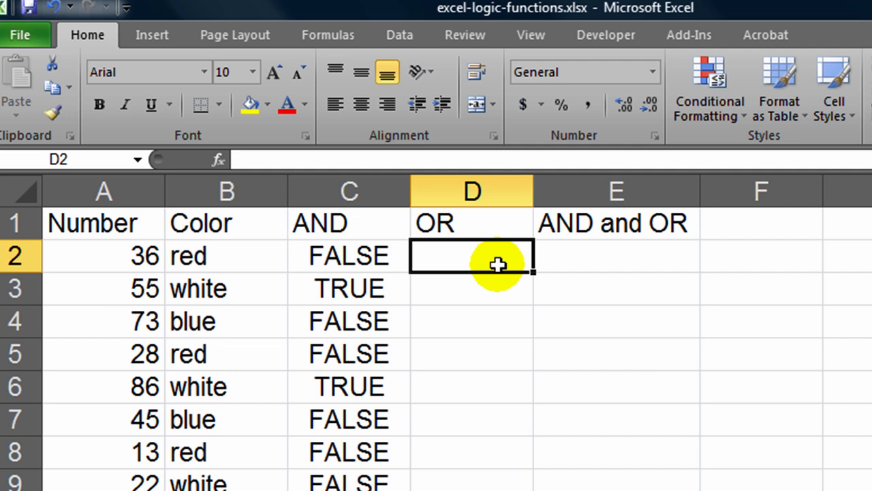
{"action": "type", "text": "=OR("}
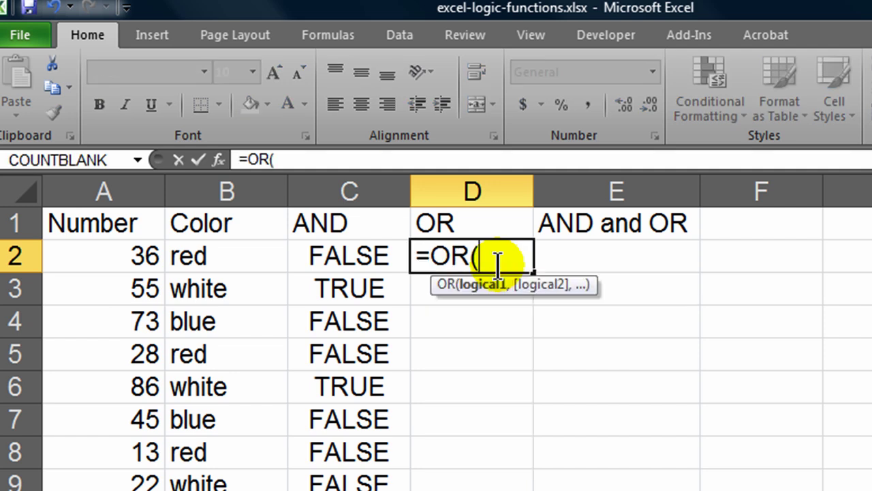
{"action": "left_click", "coordinate": [127, 254]}
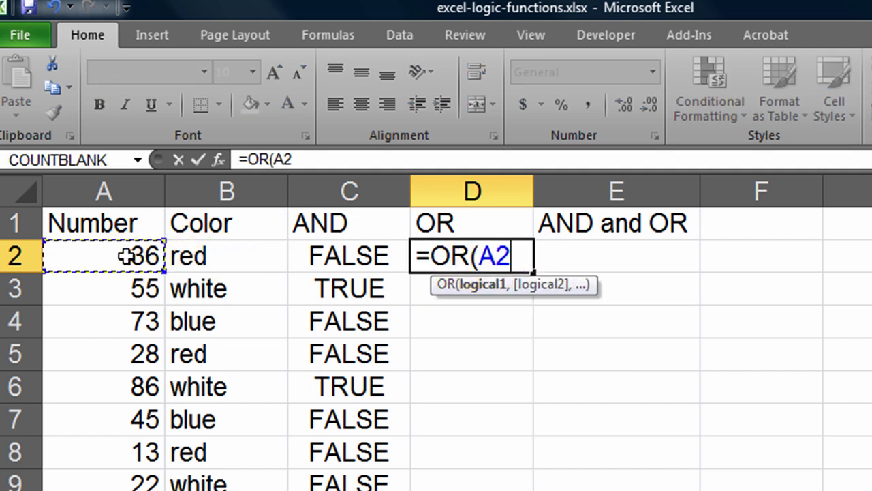
{"action": "type", "text": ">50"}
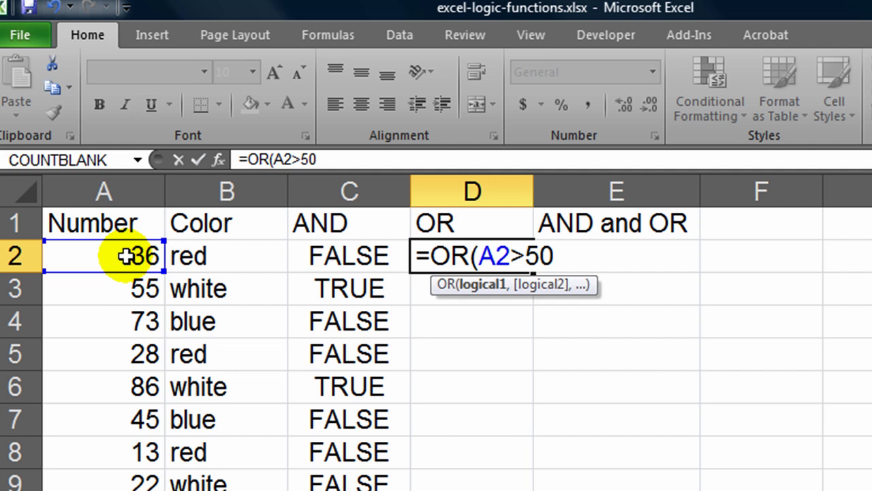
{"action": "type", "text": ","}
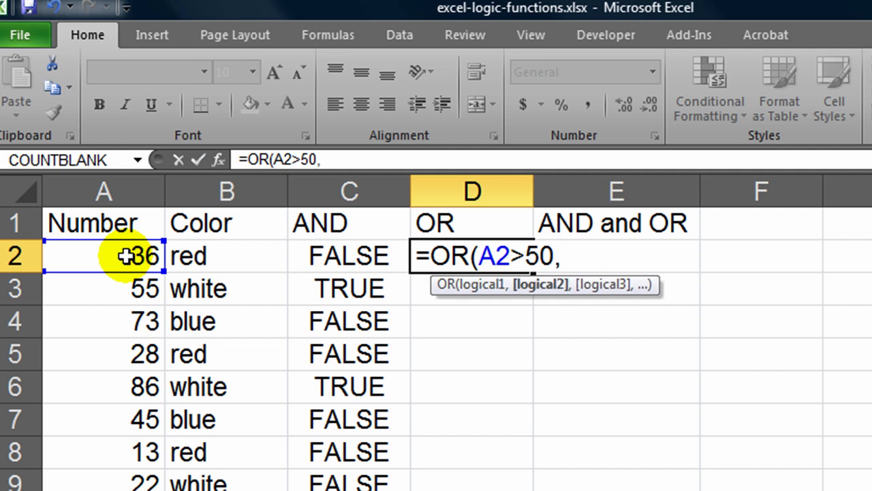
{"action": "left_click", "coordinate": [248, 253]}
{"action": "type", "text": "=\"white\""}
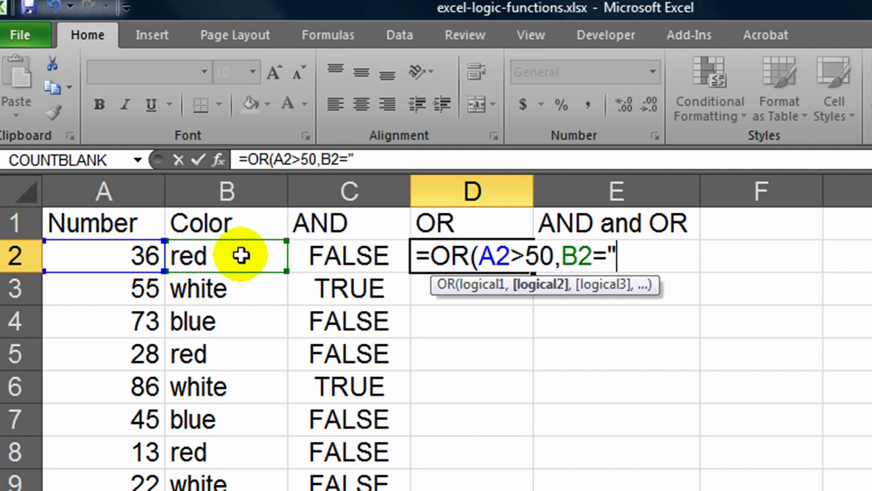
{"action": "type", "text": ")"}
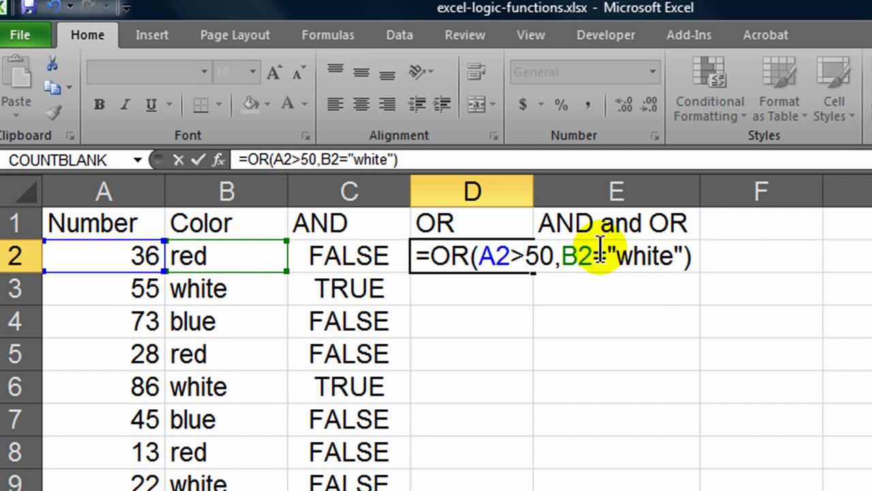
{"action": "key", "text": "Return"}
{"action": "left_click", "coordinate": [467, 253]}
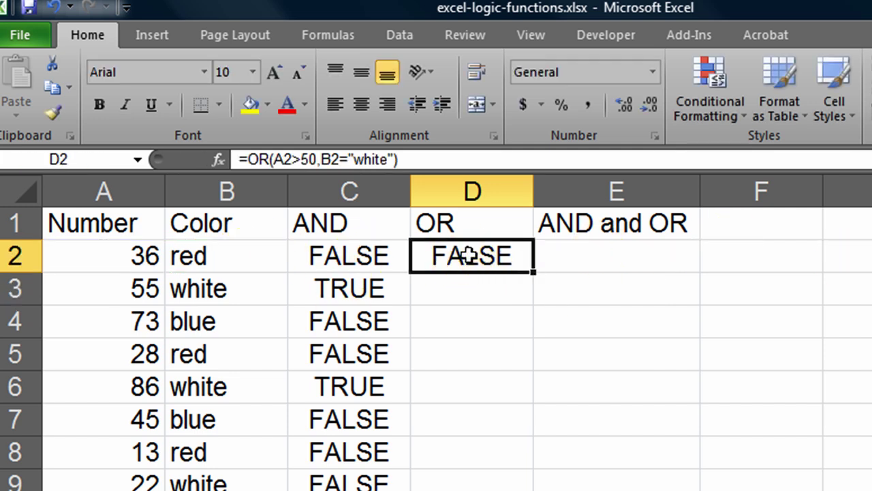
{"action": "double_click", "coordinate": [533, 272]}
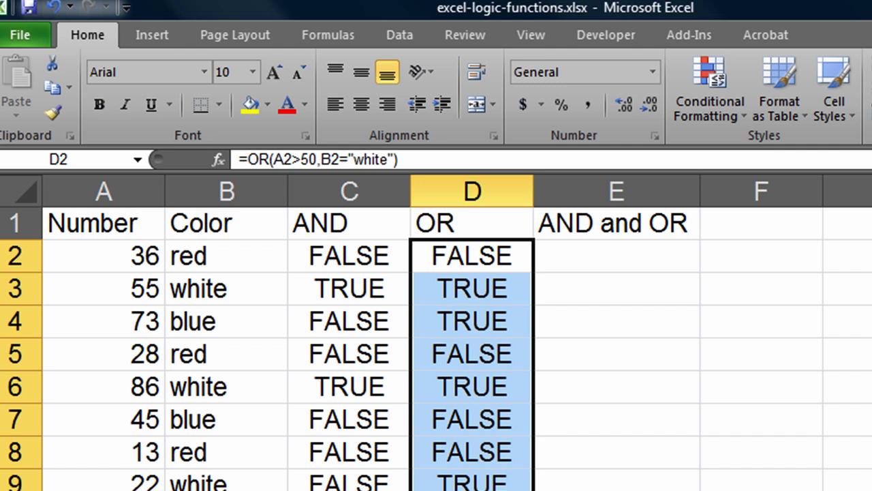
- Compare the OR results in rows 3 and 4 with their number and color, and inspect the formula in D4
{"action": "left_click", "coordinate": [464, 285]}
{"action": "left_click_drag", "start_coordinate": [88, 284], "coordinate": [437, 292]}
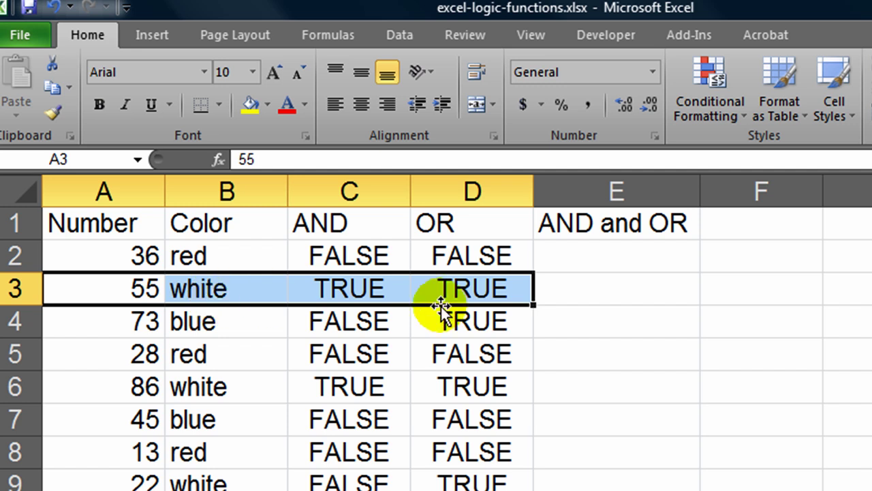
{"action": "left_click_drag", "start_coordinate": [146, 321], "coordinate": [438, 333]}
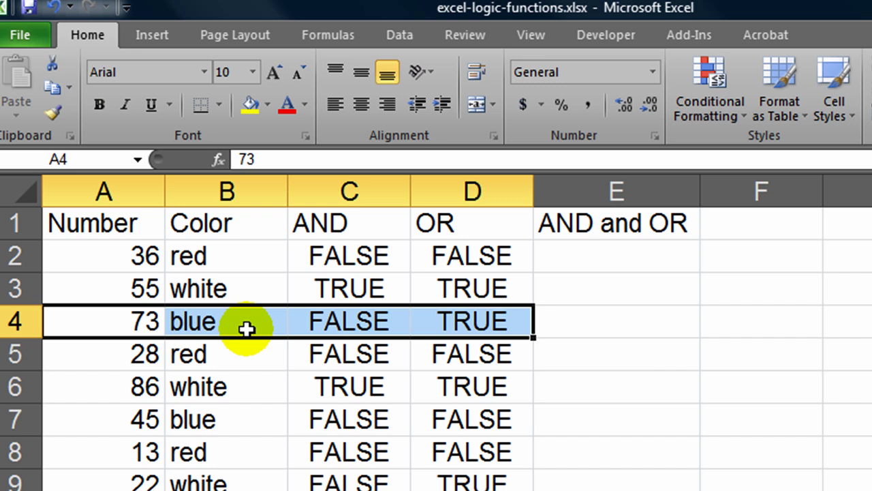
{"action": "double_click", "coordinate": [454, 329]}
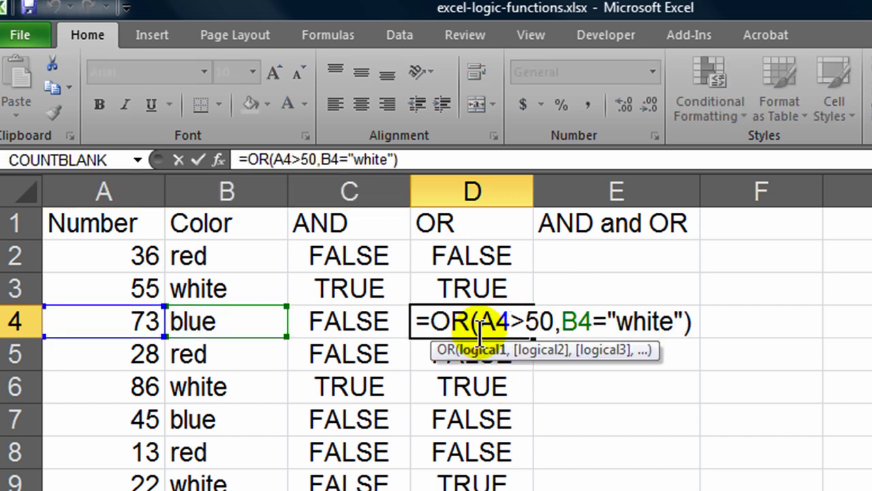
{"action": "key", "text": "Return"}
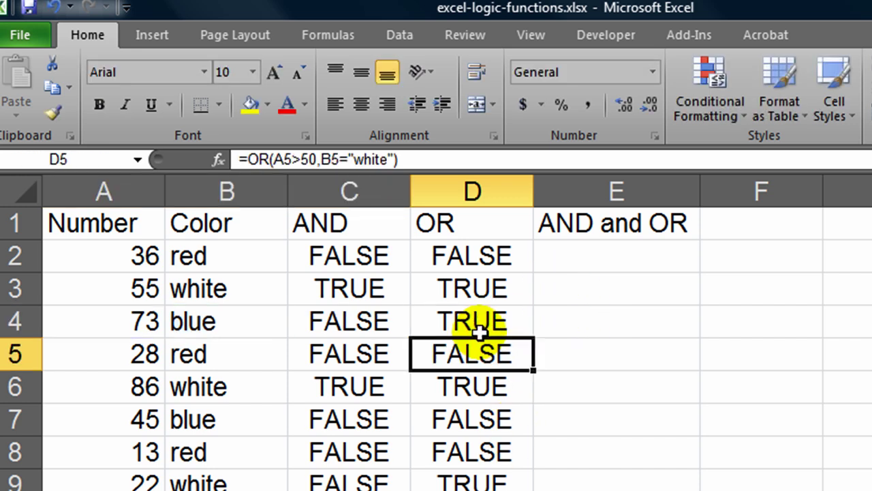
- Start an AND formula in E2 with A2>50 as its first condition
{"action": "left_click", "coordinate": [598, 261]}
{"action": "left_click", "coordinate": [599, 261]}
{"action": "type", "text": "="}
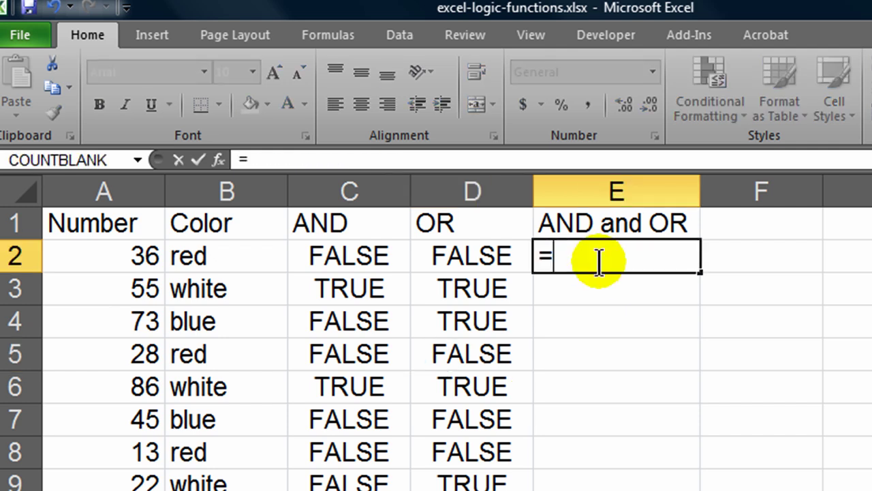
{"action": "type", "text": "AND"}
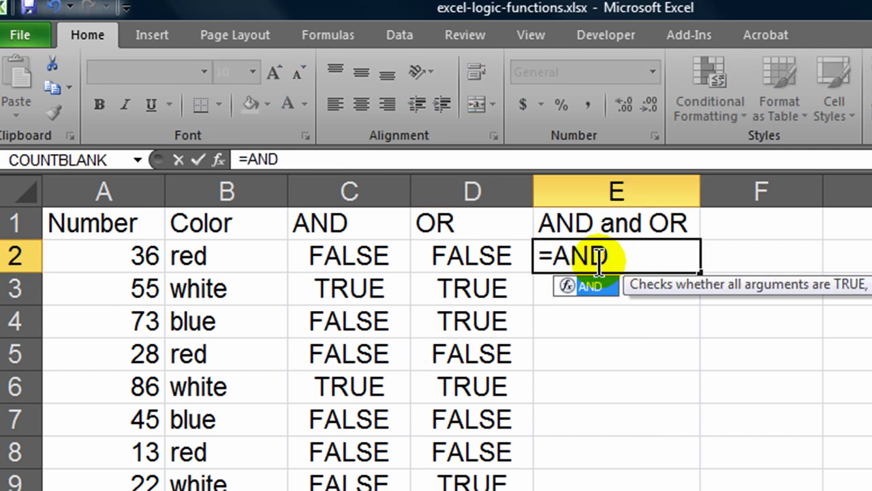
{"action": "type", "text": "()"}
{"action": "left_click", "coordinate": [619, 255]}
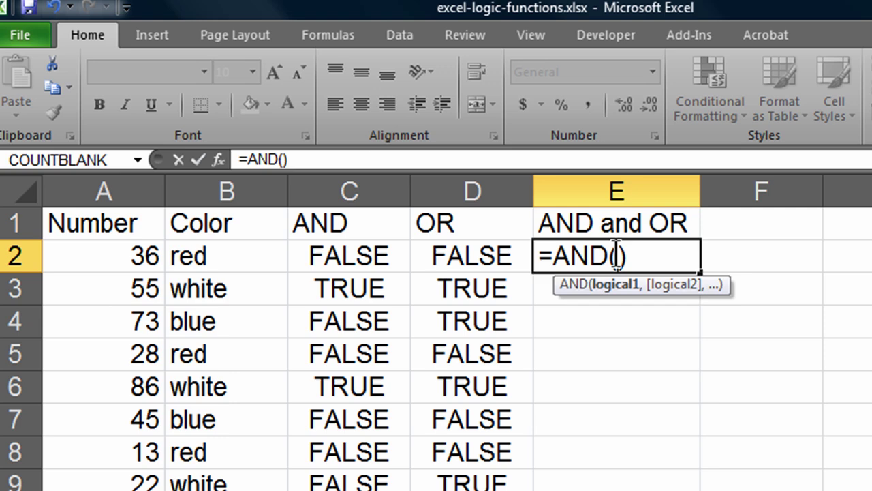
{"action": "left_click", "coordinate": [139, 255]}
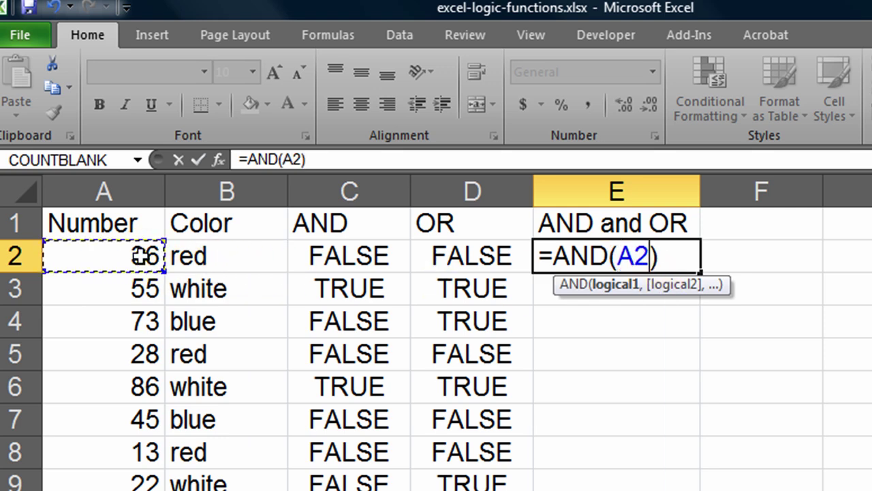
{"action": "type", "text": ">50,"}
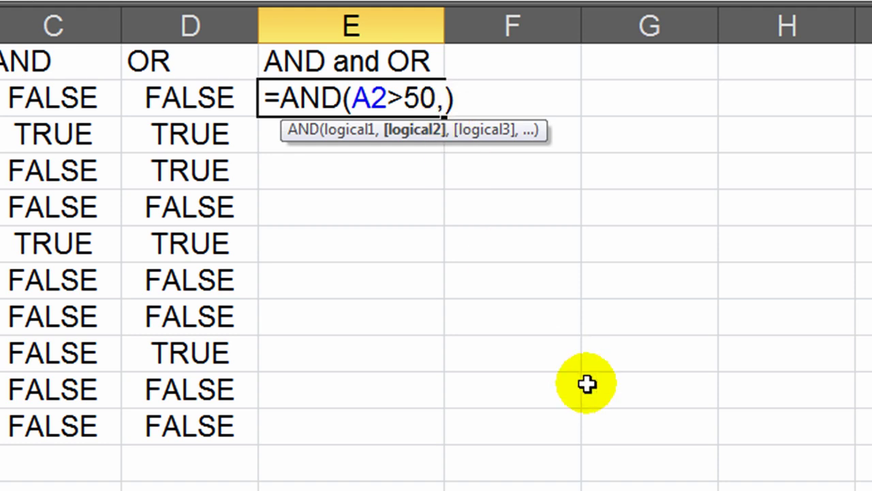
- Nest OR(B2="white",B2="red") as the second AND condition in E2 and fill the formula down column E for all data rows
{"action": "type", "text": "OR()"}
{"action": "key", "text": "Left"}
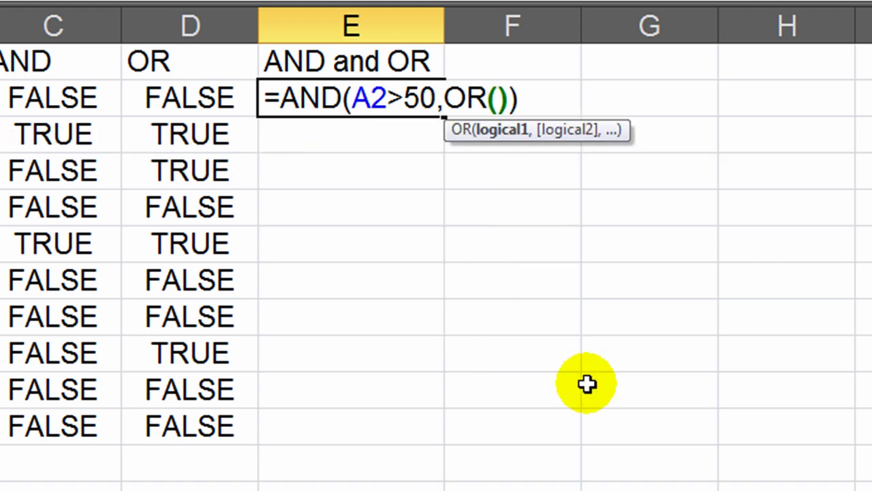
{"action": "key", "text": "Right"}
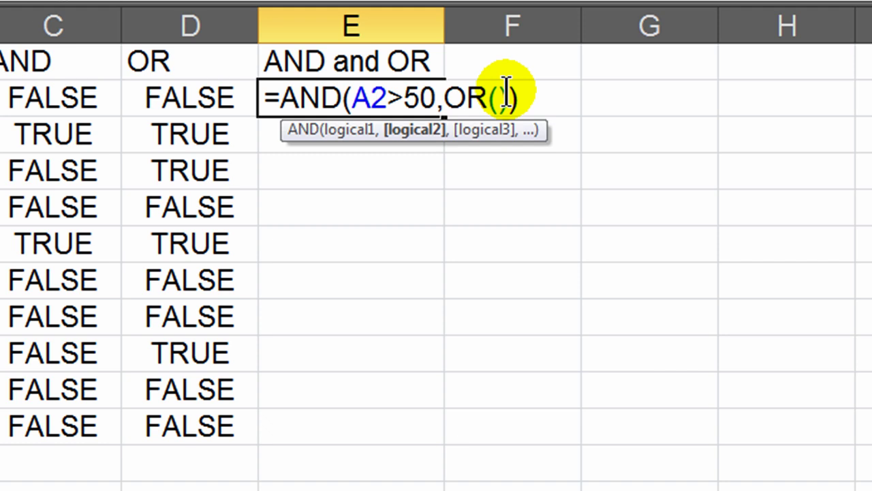
{"action": "left_click", "coordinate": [500, 100]}
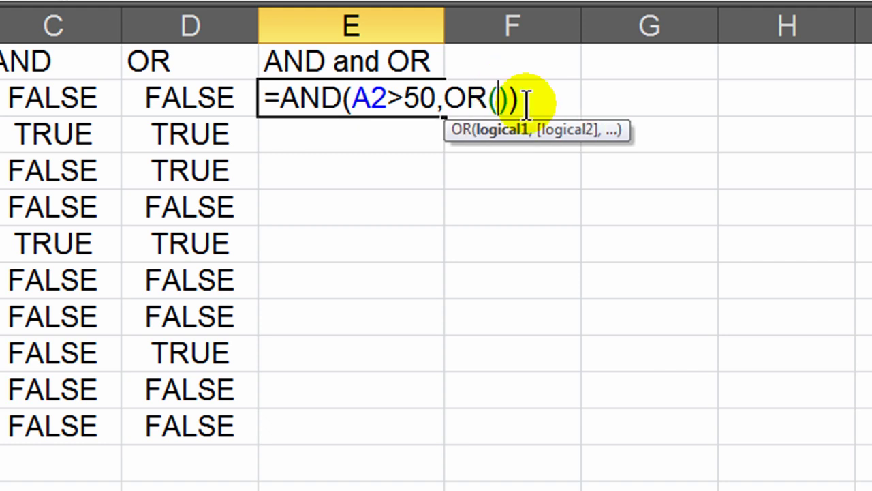
{"action": "type", "text": "B2"}
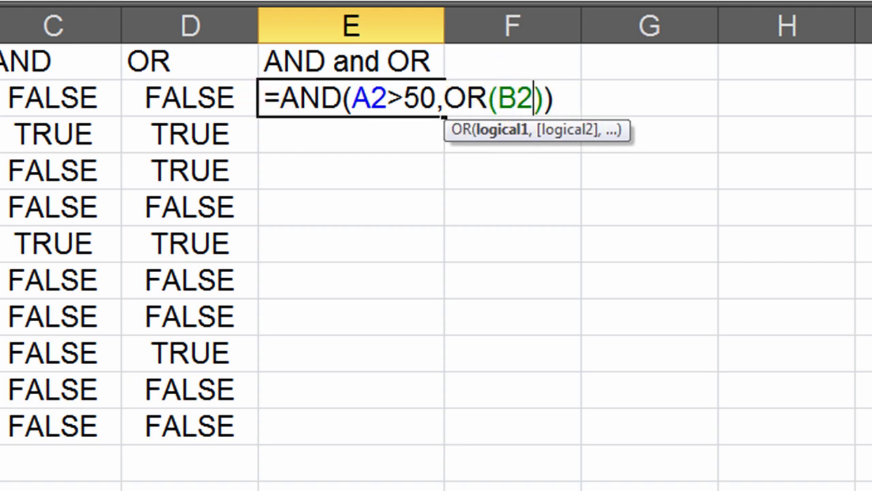
{"action": "type", "text": "=\"white\","}
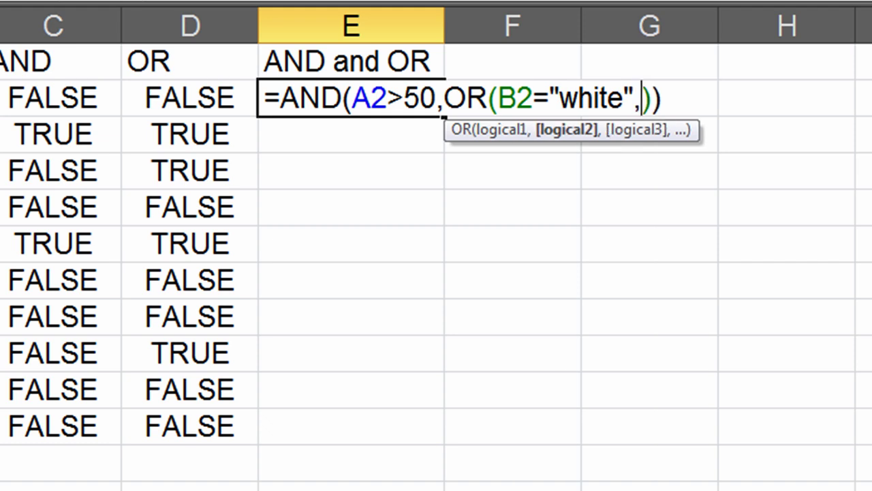
{"action": "type", "text": "B2=\""}
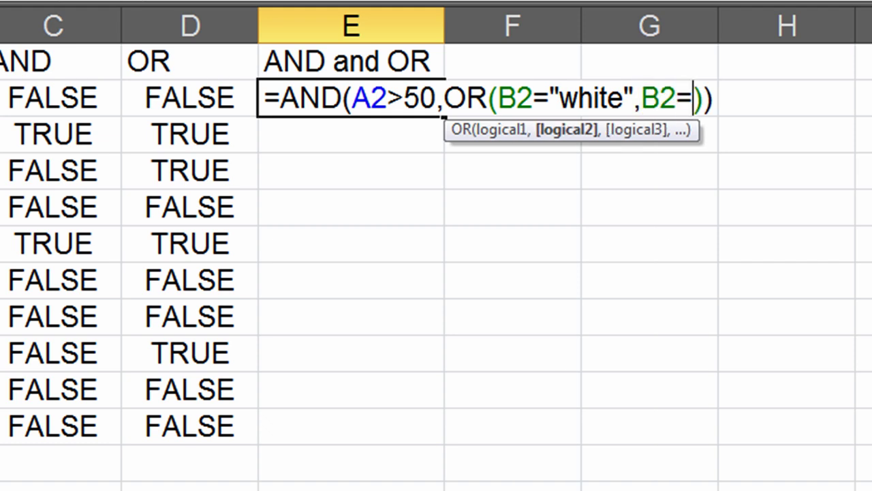
{"action": "type", "text": "red\""}
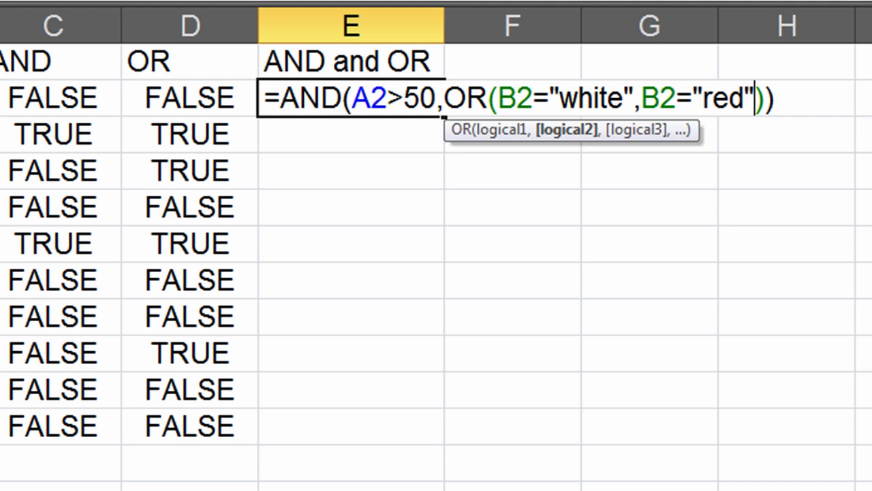
{"action": "type", "text": "))"}
{"action": "key", "text": "Return"}
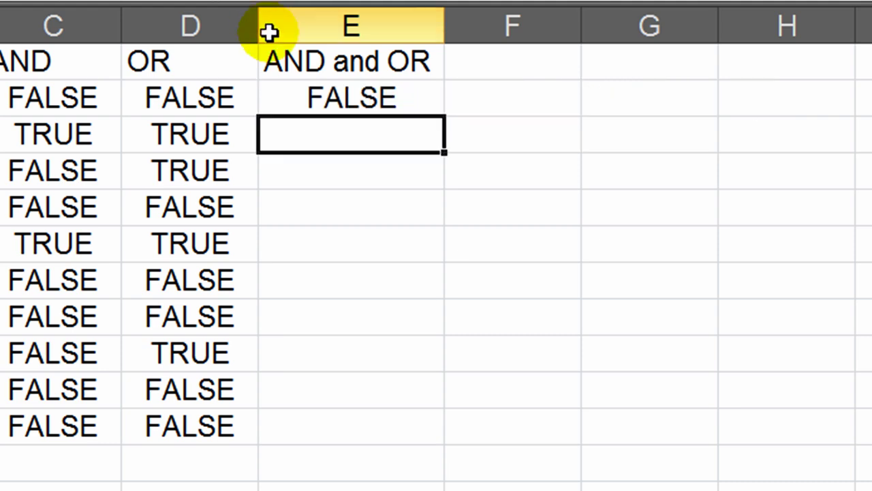
{"action": "left_click", "coordinate": [409, 102]}
{"action": "double_click", "coordinate": [444, 116]}
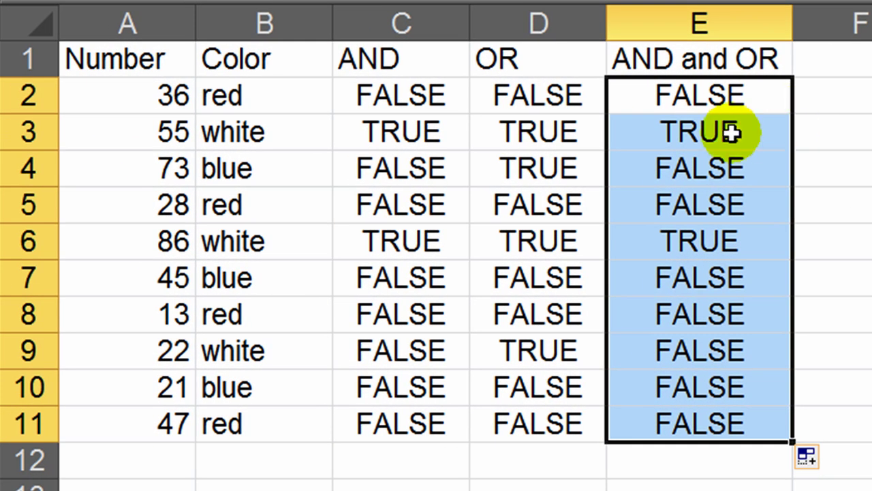
- Compare the combined AND and OR results in rows 3, 6 and 5 with each row's number and color
{"action": "left_click", "coordinate": [731, 134]}
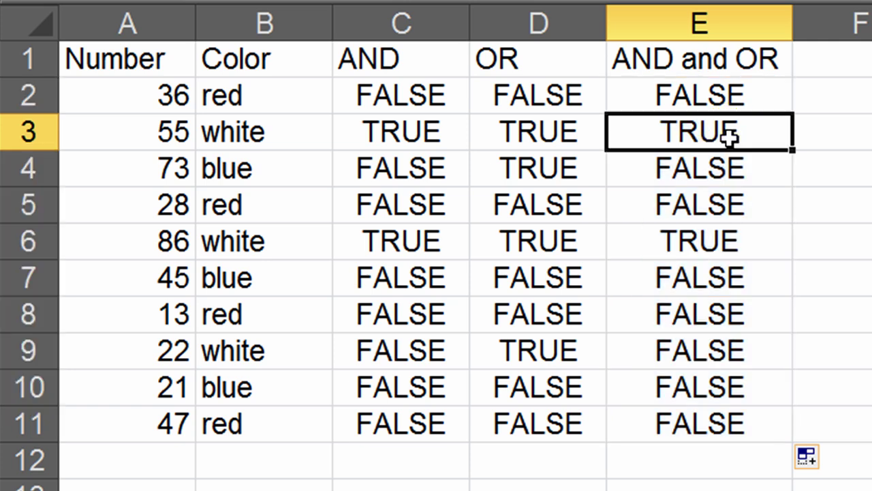
{"action": "left_click_drag", "start_coordinate": [159, 133], "coordinate": [598, 138]}
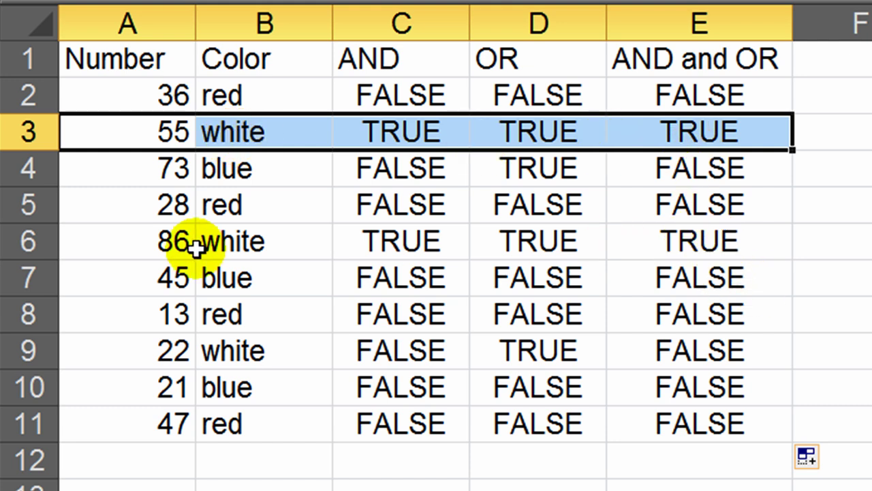
{"action": "left_click_drag", "start_coordinate": [181, 243], "coordinate": [670, 258]}
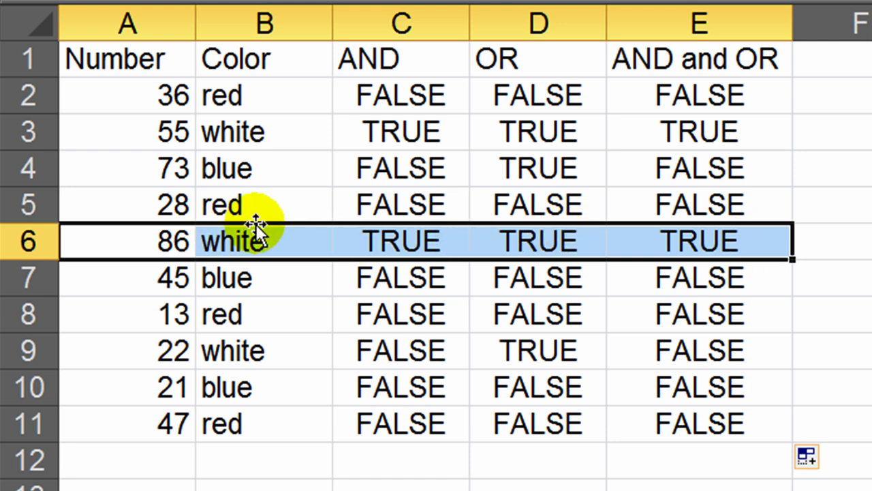
{"action": "double_click", "coordinate": [692, 221]}
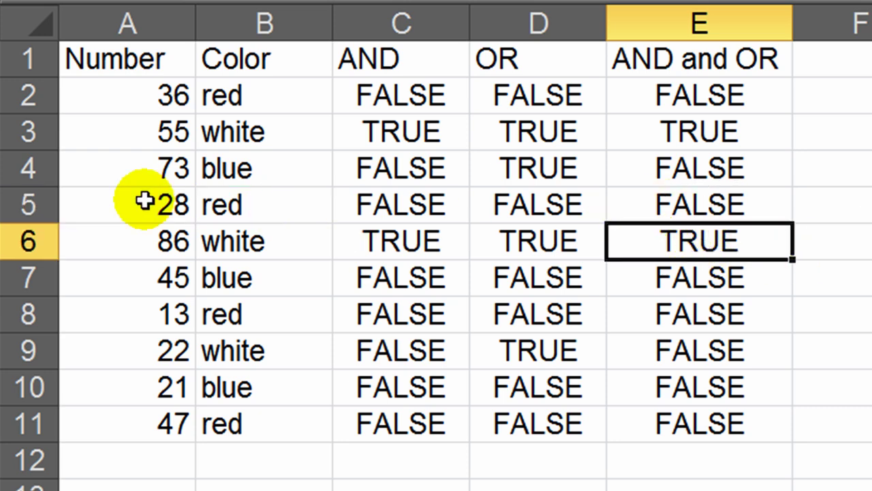
{"action": "left_click_drag", "start_coordinate": [146, 201], "coordinate": [690, 206]}
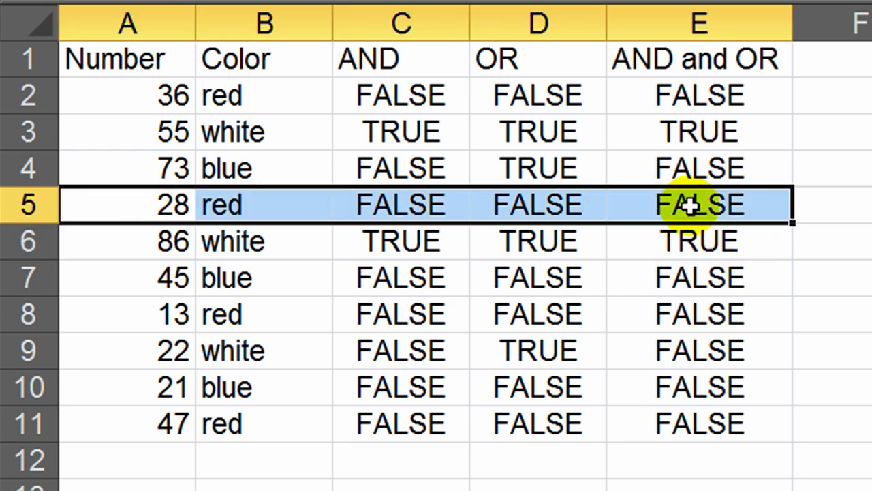
{"action": "left_click", "coordinate": [146, 209]}
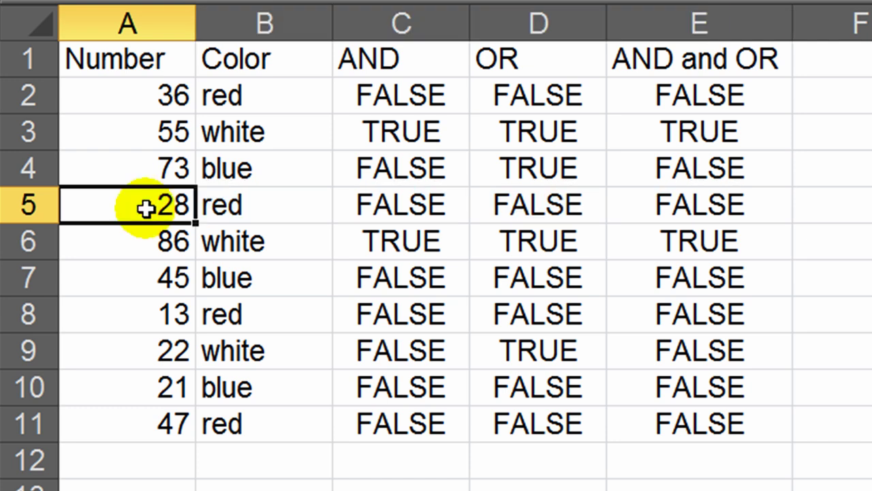
- Make the result in E5 bold and change the number in A5 to 58
{"action": "left_click", "coordinate": [688, 203]}
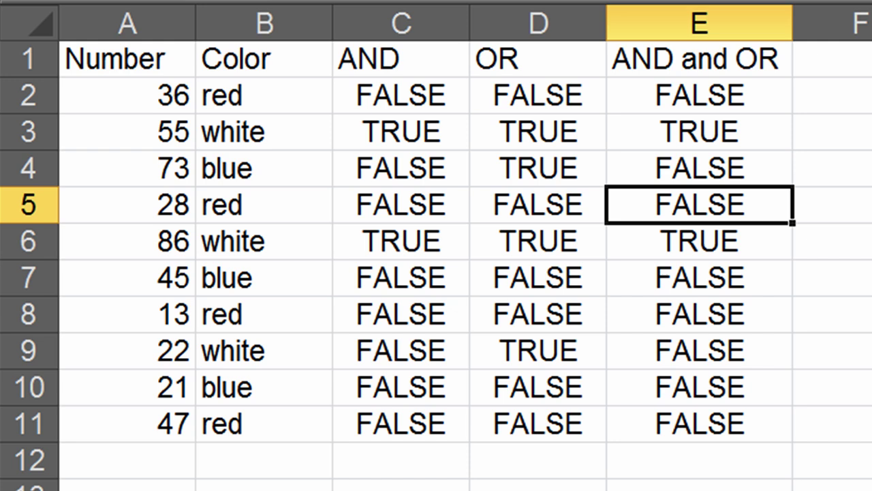
{"action": "key", "text": "ctrl+b"}
{"action": "left_click", "coordinate": [167, 203]}
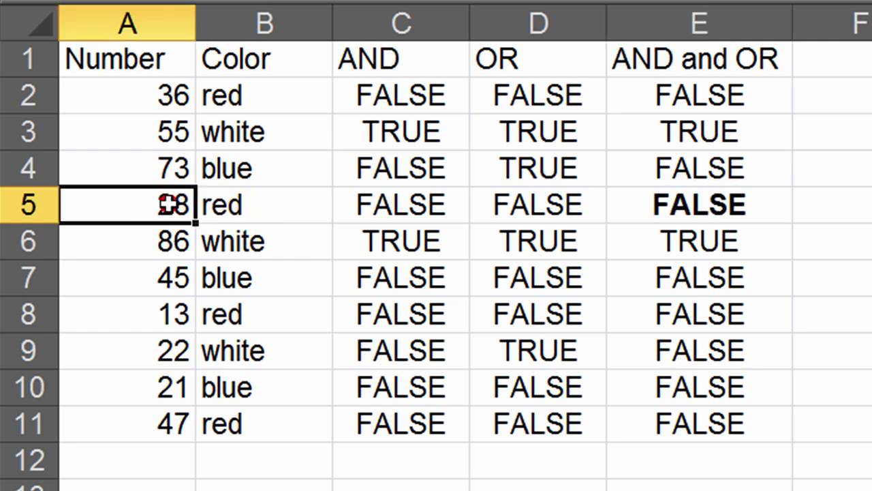
{"action": "type", "text": "58"}
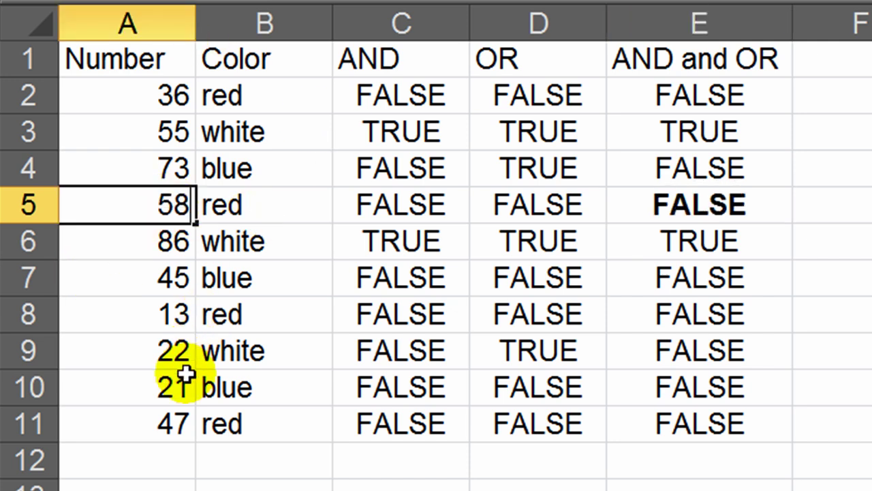
{"action": "key", "text": "Return"}
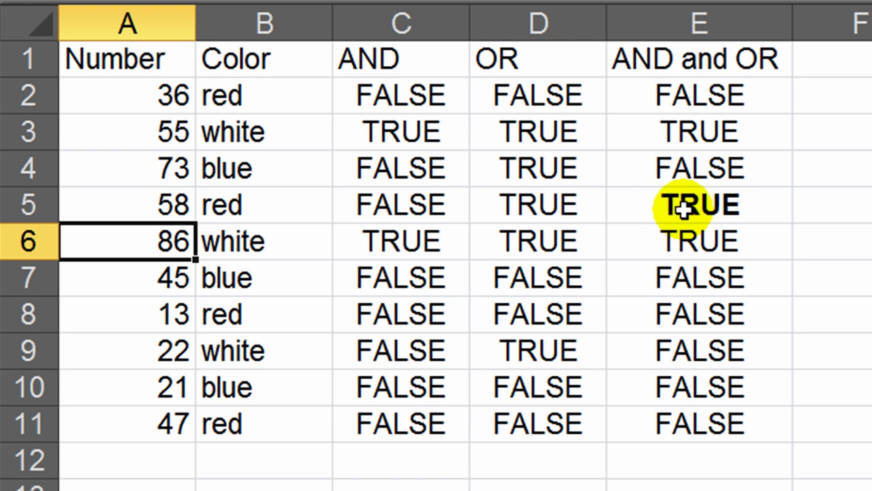